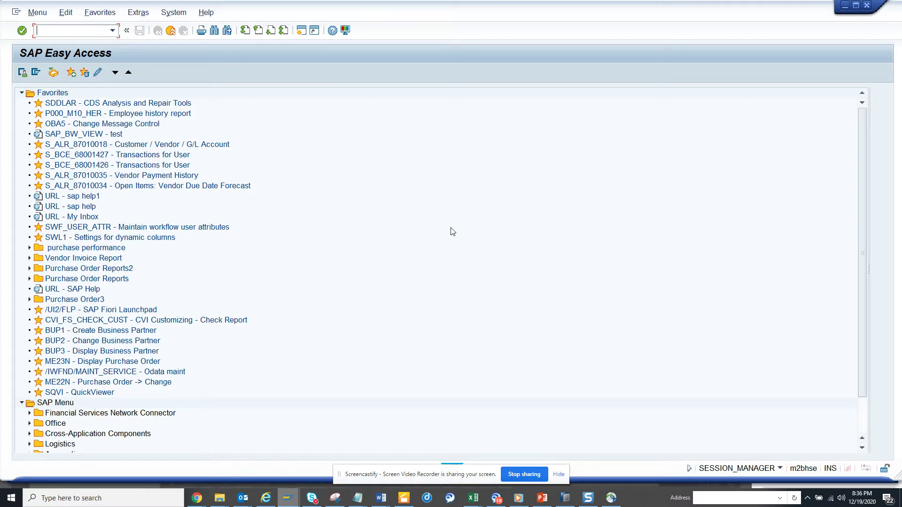
pyautogui.write('se38')
# Open the ABAP Editor, pick RSGOS_RELOCATE_ATTA from recent programs, select its name, then return to Easy Access
pyautogui.press('Return')
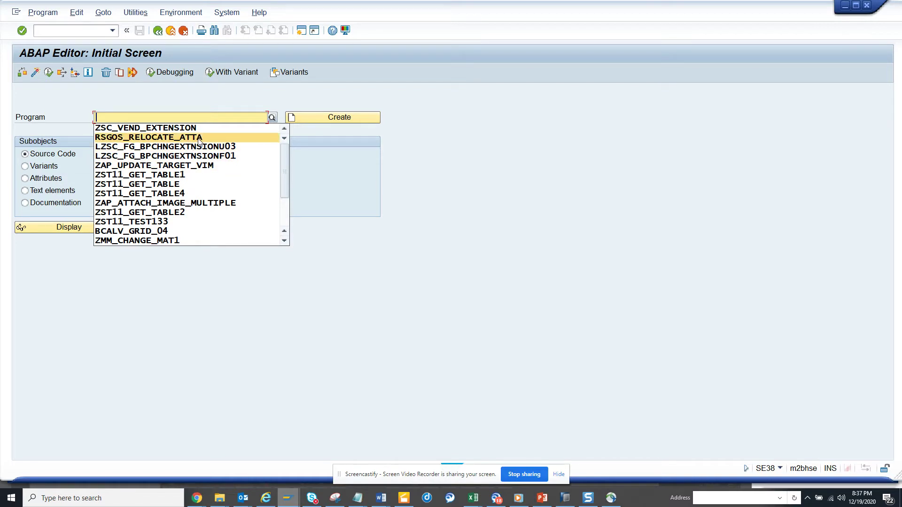
pyautogui.click(199, 138)
pyautogui.moveTo(212, 117); pyautogui.dragTo(96, 110)
pyautogui.hotkey('ctrl', 'c')
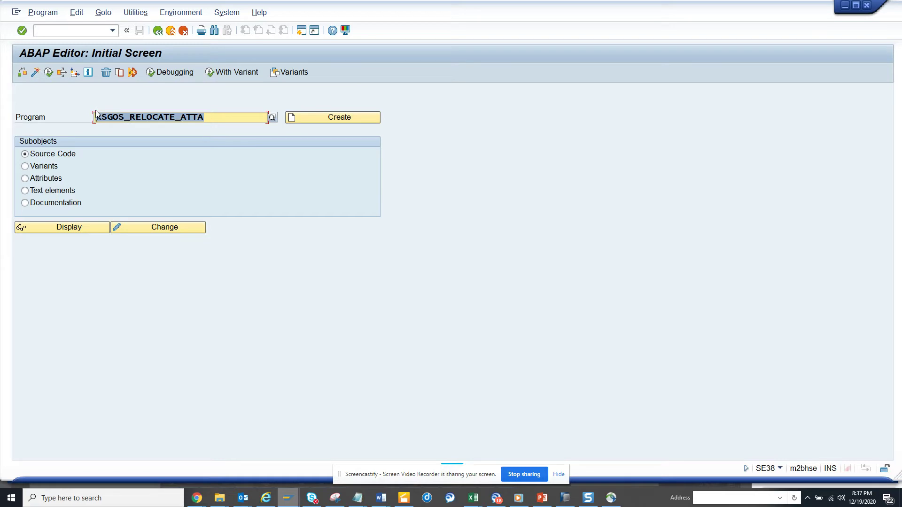
pyautogui.click(156, 31)
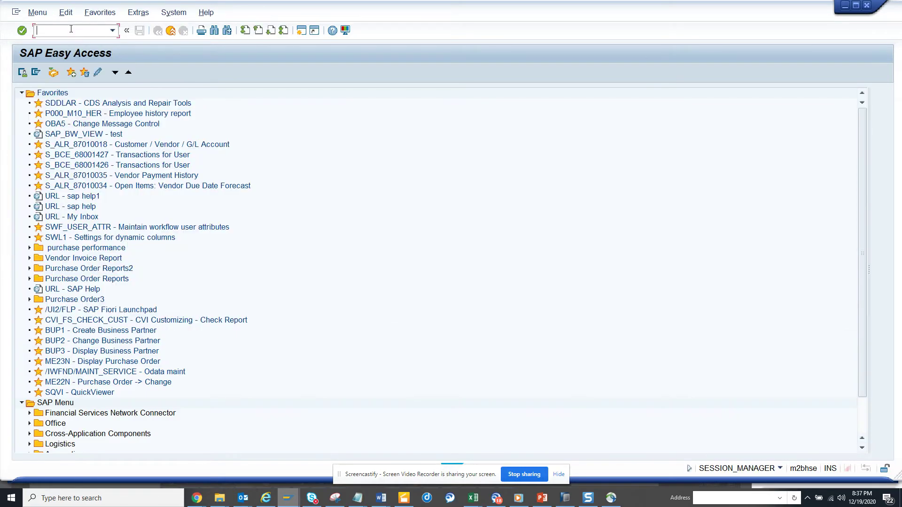
pyautogui.write('/nse3')
pyautogui.write('8')
# Restart the ABAP Editor with an empty program field and open a second session
pyautogui.press('Return')
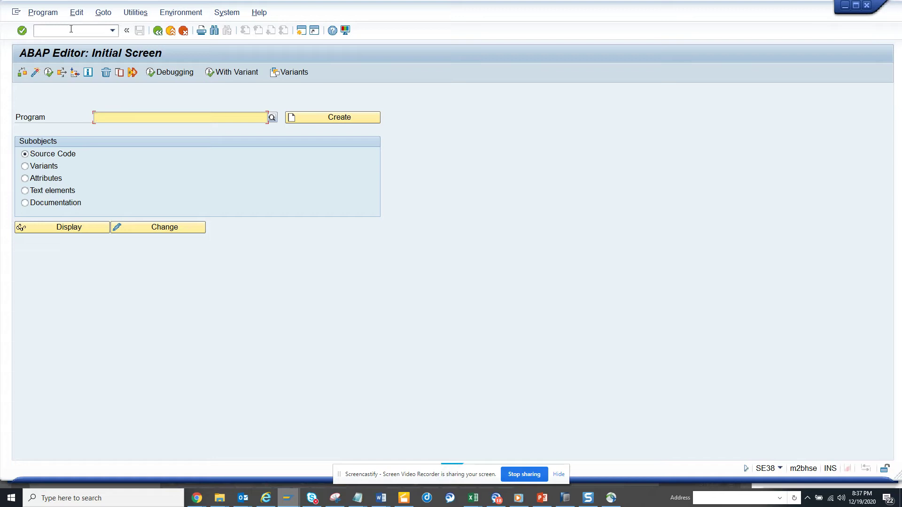
pyautogui.click(301, 30)
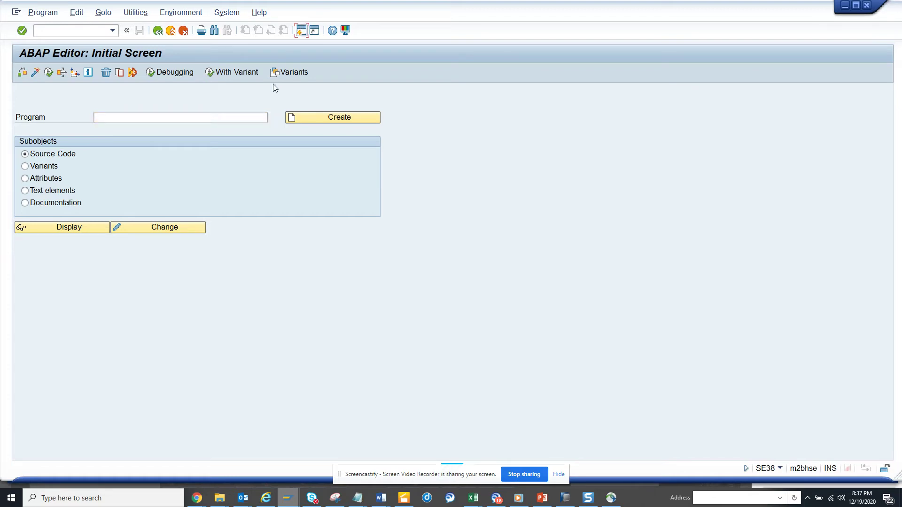
pyautogui.click(299, 32)
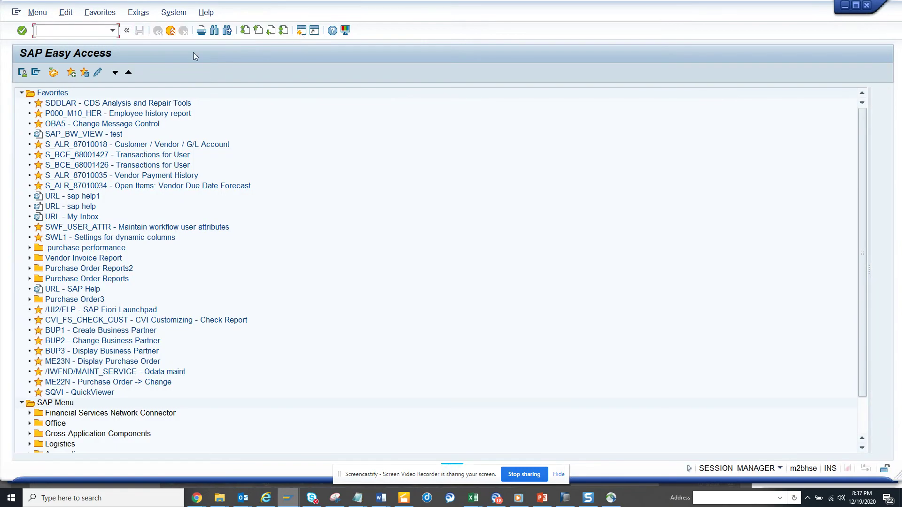
pyautogui.write('su3')
# In SU3, add parameter ID RID with pasted value RSGOS_RELOCATE_ATTA and save the profile
pyautogui.press('Return')
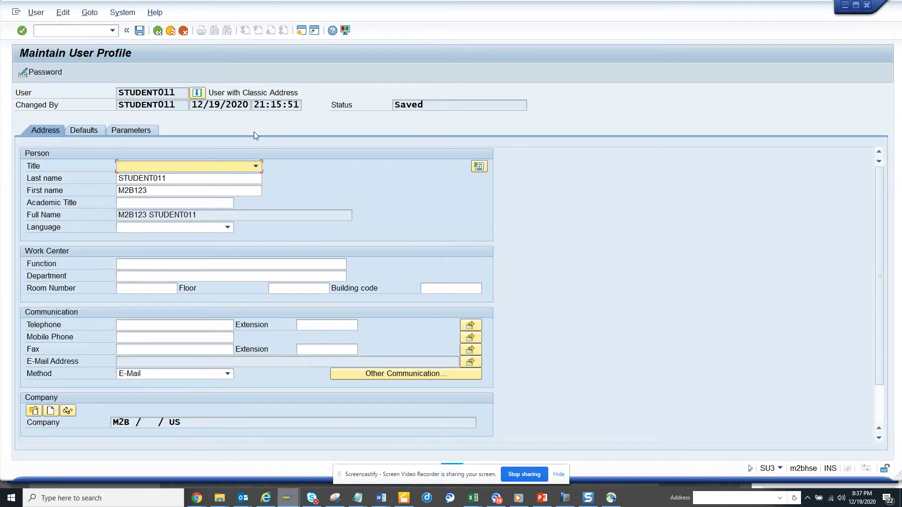
pyautogui.click(138, 129)
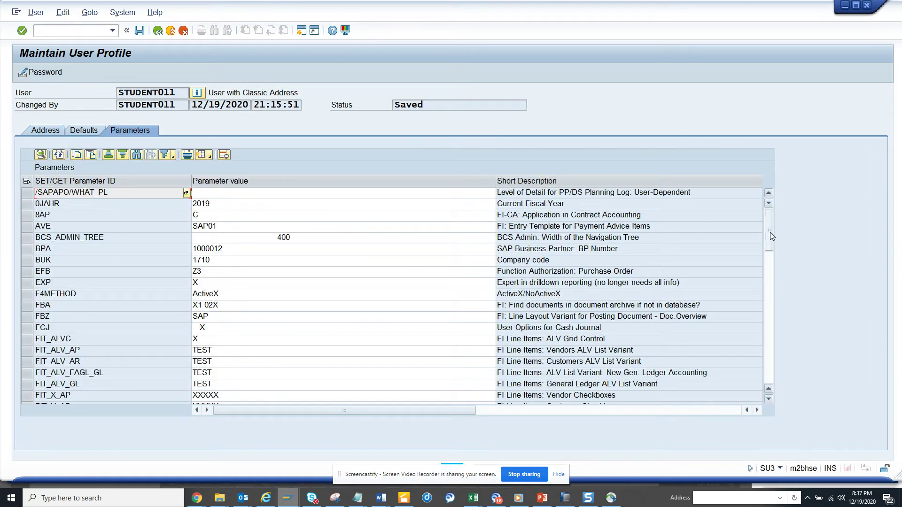
pyautogui.moveTo(771, 232); pyautogui.dragTo(781, 338)
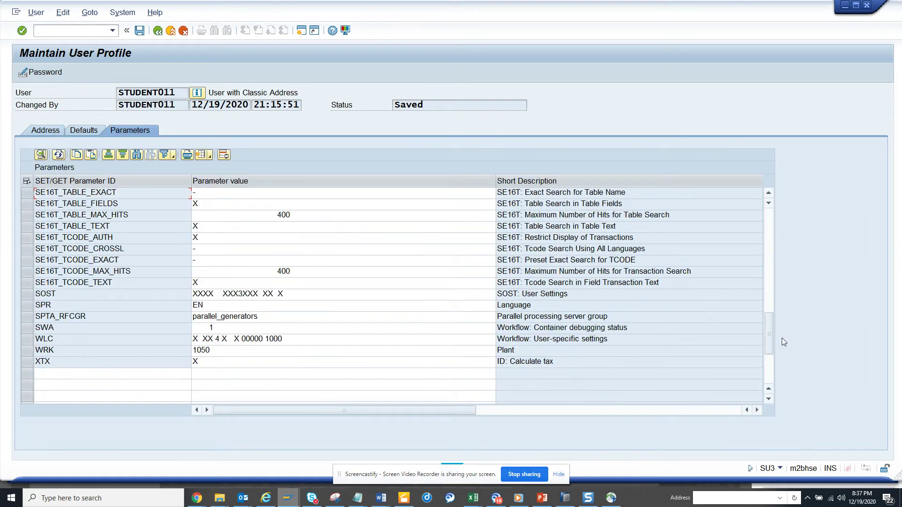
pyautogui.click(127, 374)
pyautogui.click(127, 374)
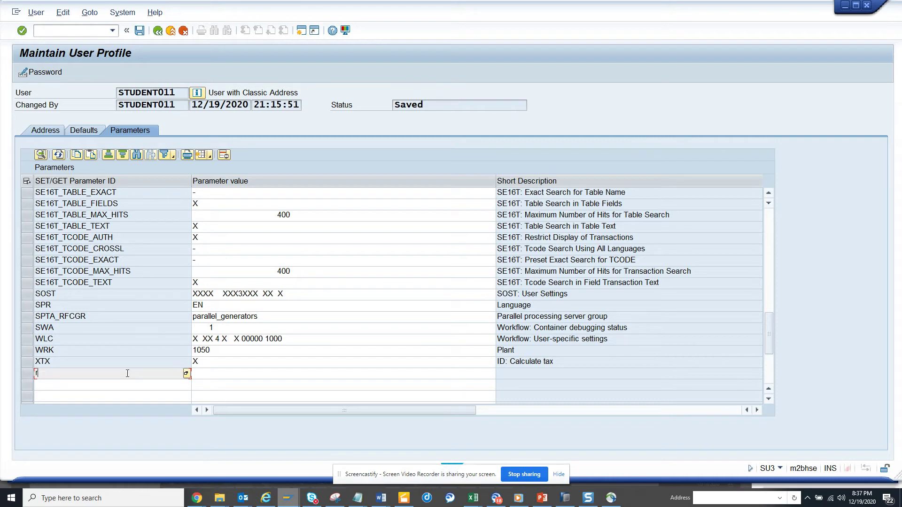
pyautogui.write('id')
pyautogui.click(210, 378)
pyautogui.hotkey('ctrl', 'v')
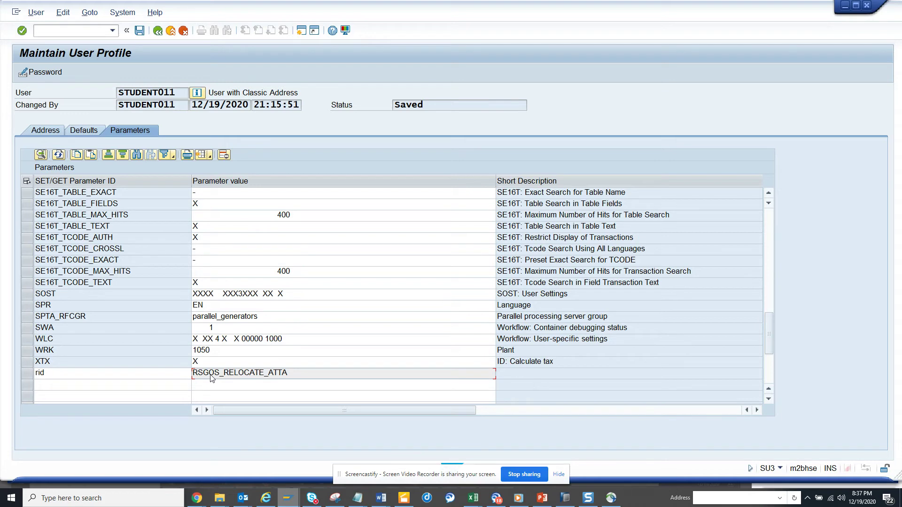
pyautogui.press('Return')
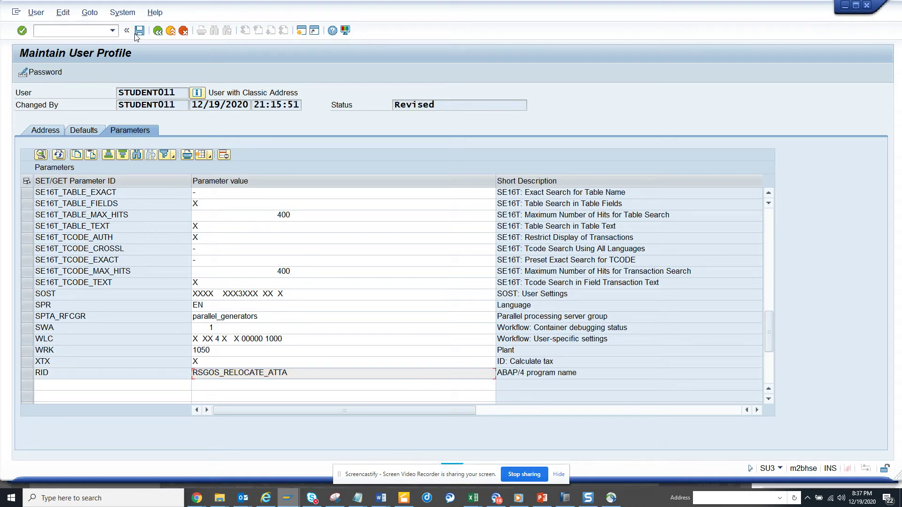
pyautogui.click(139, 31)
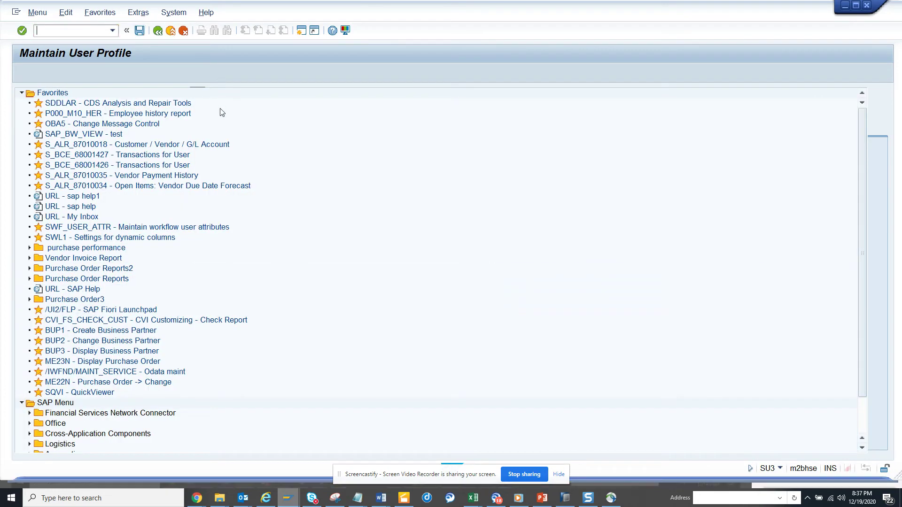
# Switch to the ABAP Editor session and rerun /nse38 to check for the prefilled program
pyautogui.hotkey('alt', 'Tab')
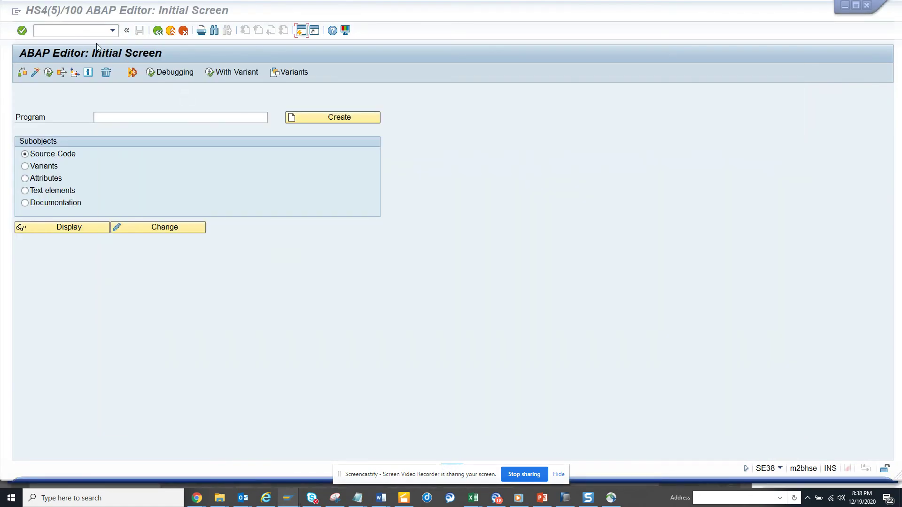
pyautogui.click(90, 32)
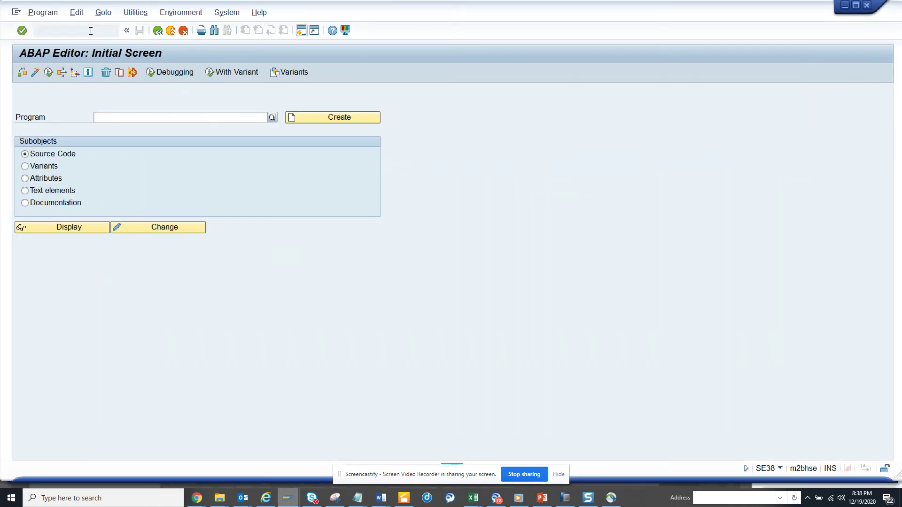
pyautogui.write('/ns')
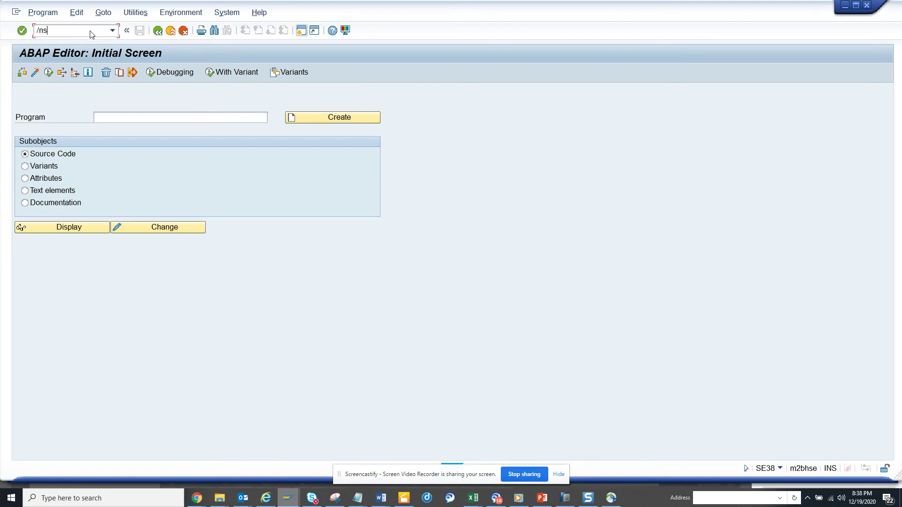
pyautogui.write('e38')
pyautogui.press('Return')
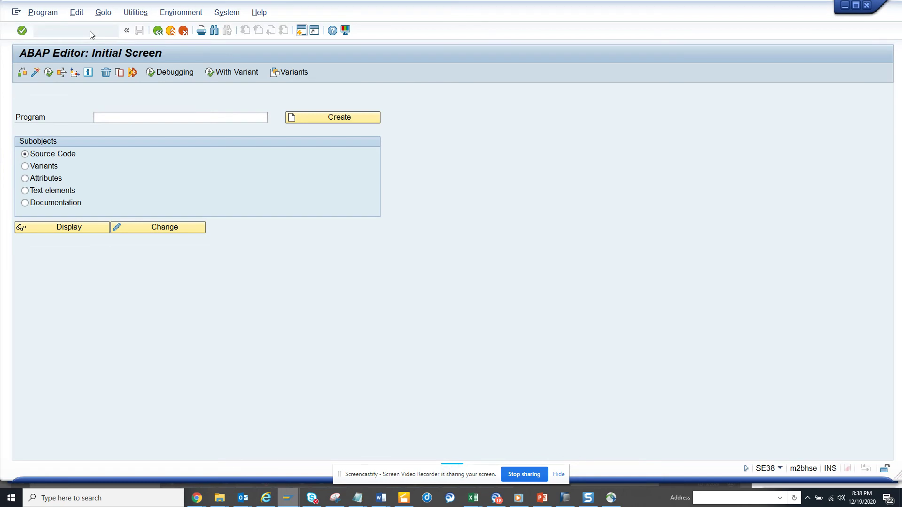